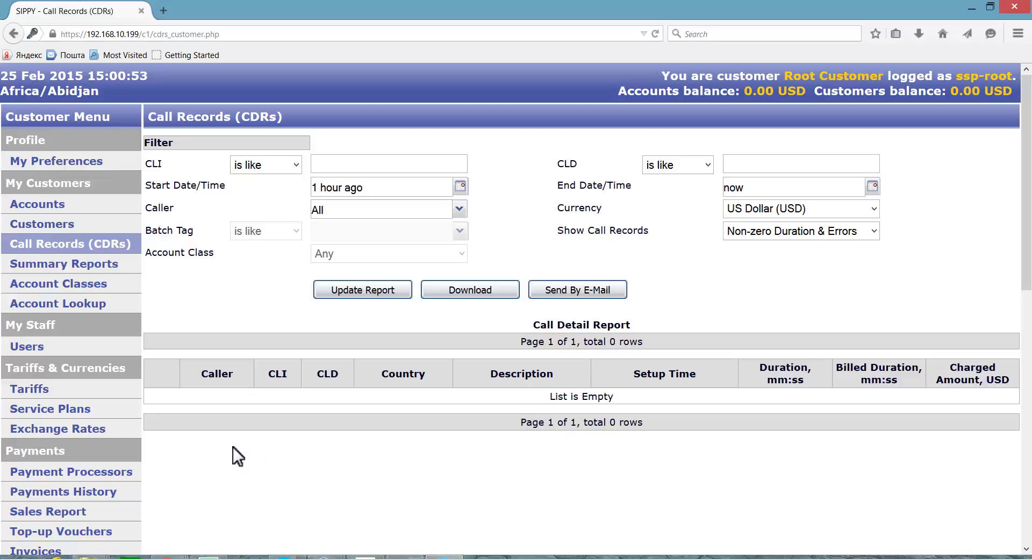
# Step: On My Preferences, enter a new web password and retype it in Confirm Password
pyautogui.click(58, 164)
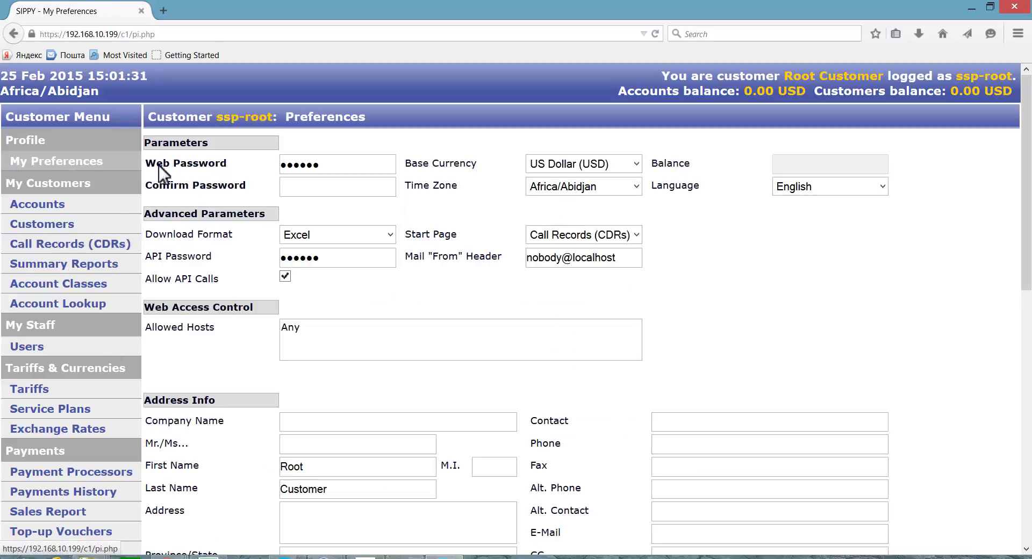
pyautogui.doubleClick(341, 164)
pyautogui.write('12345')
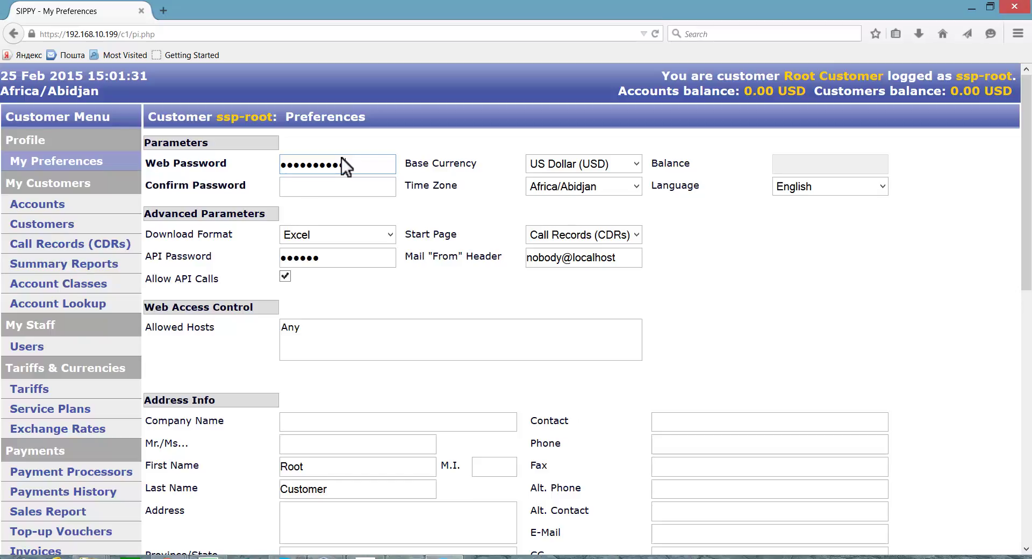
pyautogui.click(349, 185)
pyautogui.write('•••••••')
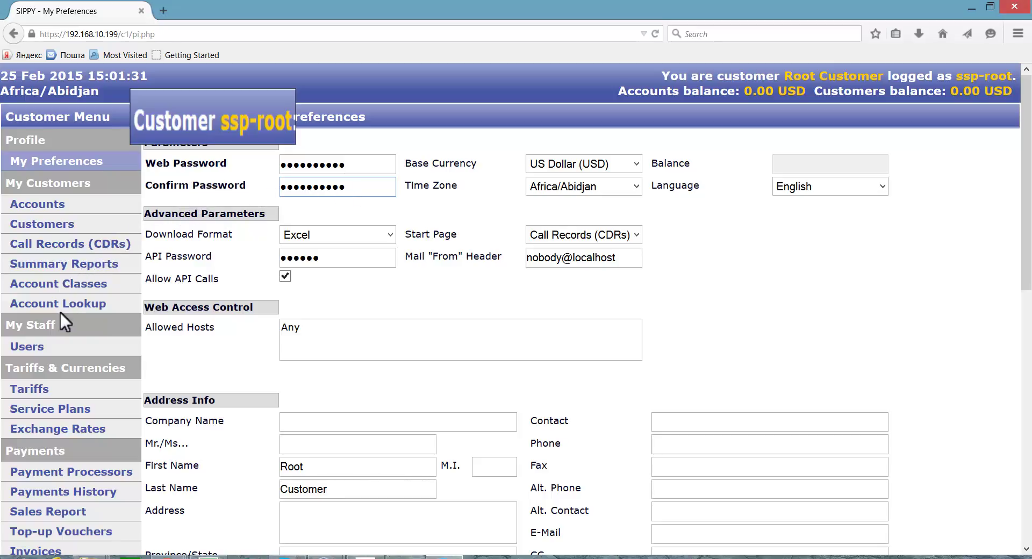
# Step: Open Default User from the staff Users list and focus its Web Login field
pyautogui.click(57, 347)
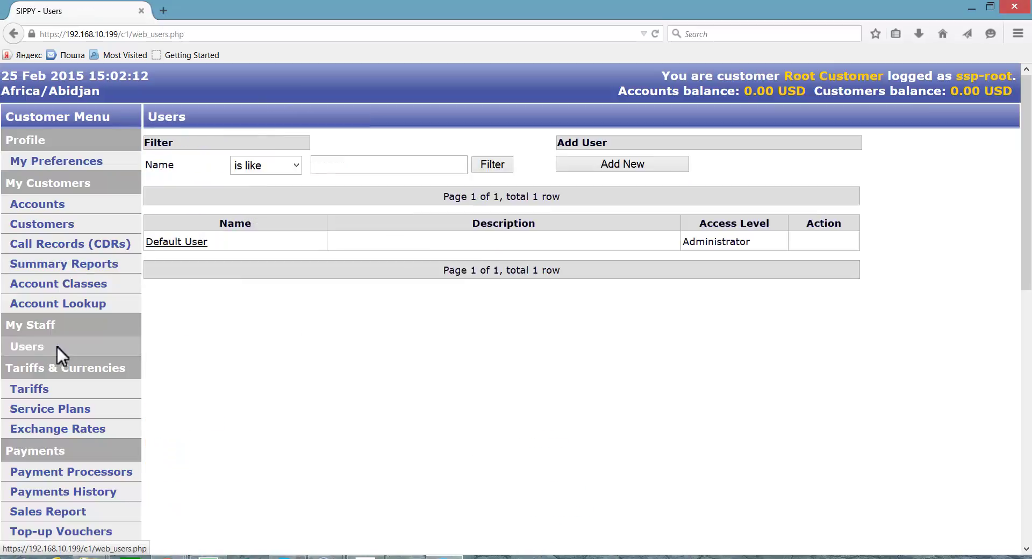
pyautogui.click(200, 240)
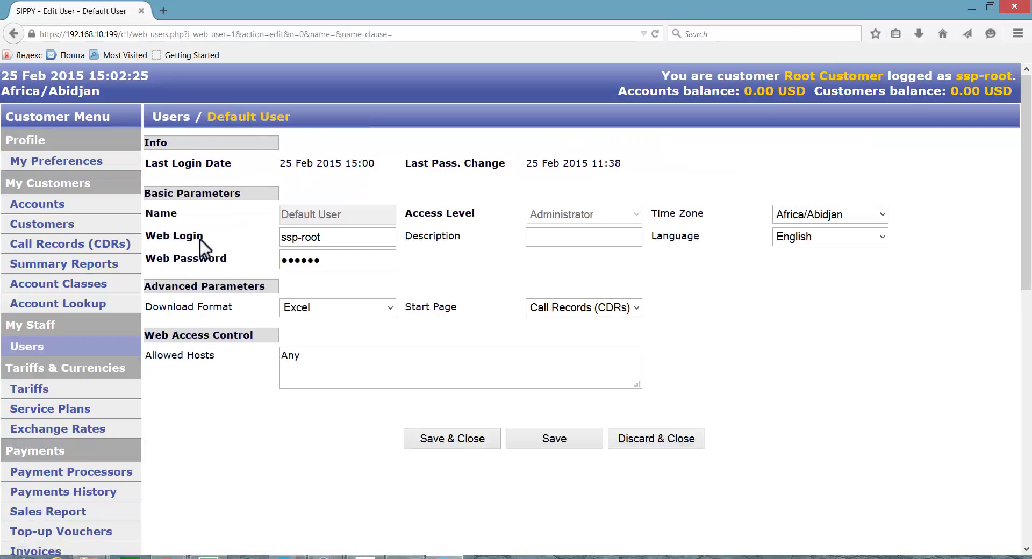
pyautogui.click(328, 239)
# Step: Go back to My Preferences and reselect US Dollar (USD) as the Base Currency
pyautogui.click(106, 160)
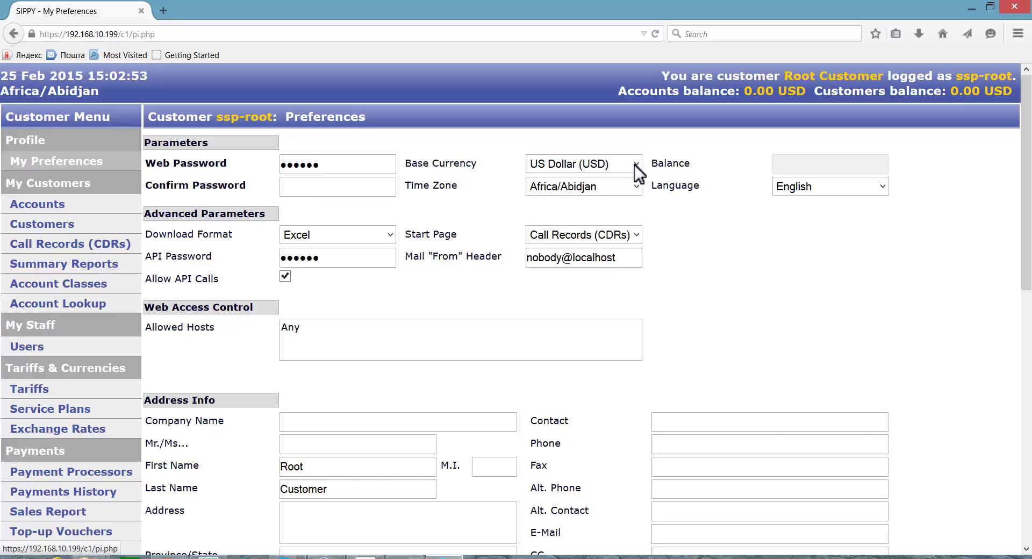
pyautogui.click(634, 165)
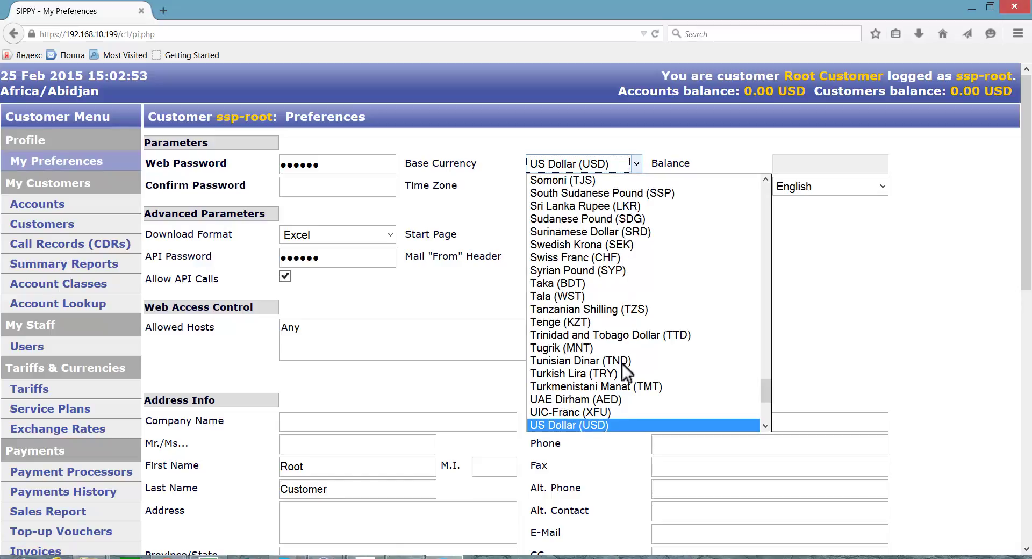
pyautogui.click(621, 424)
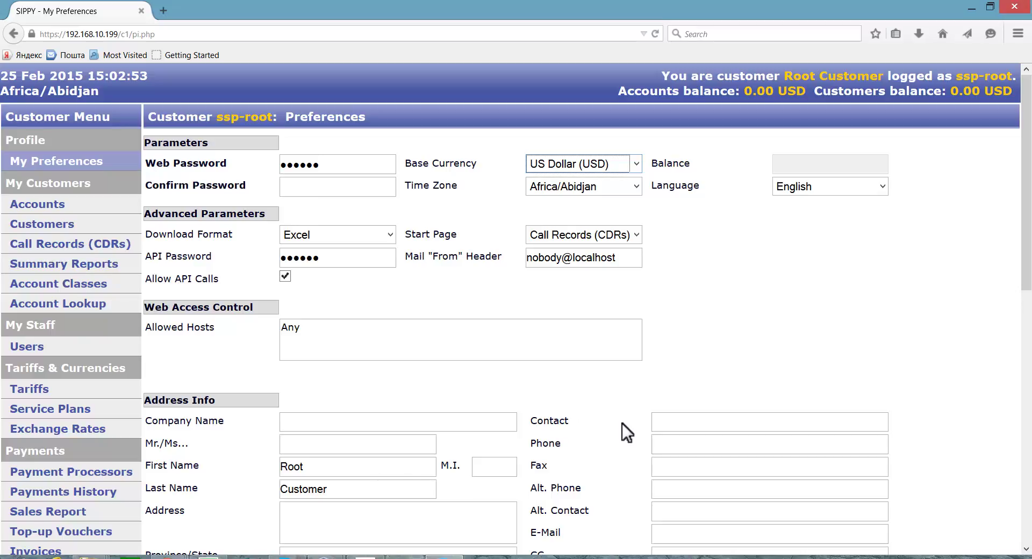
# Step: Change the Time Zone to Europe/Athens, leaving the Language setting focused
pyautogui.click(635, 185)
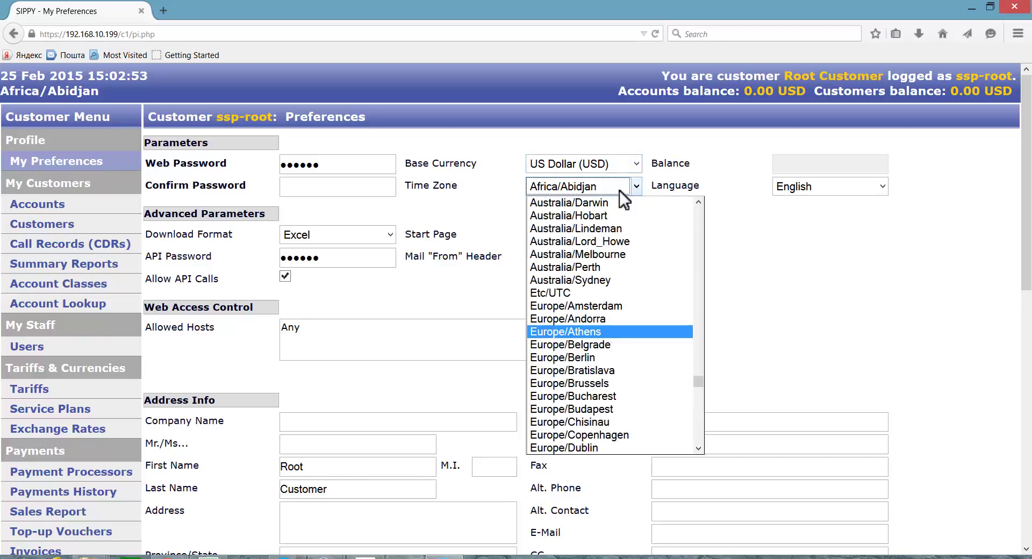
pyautogui.click(589, 332)
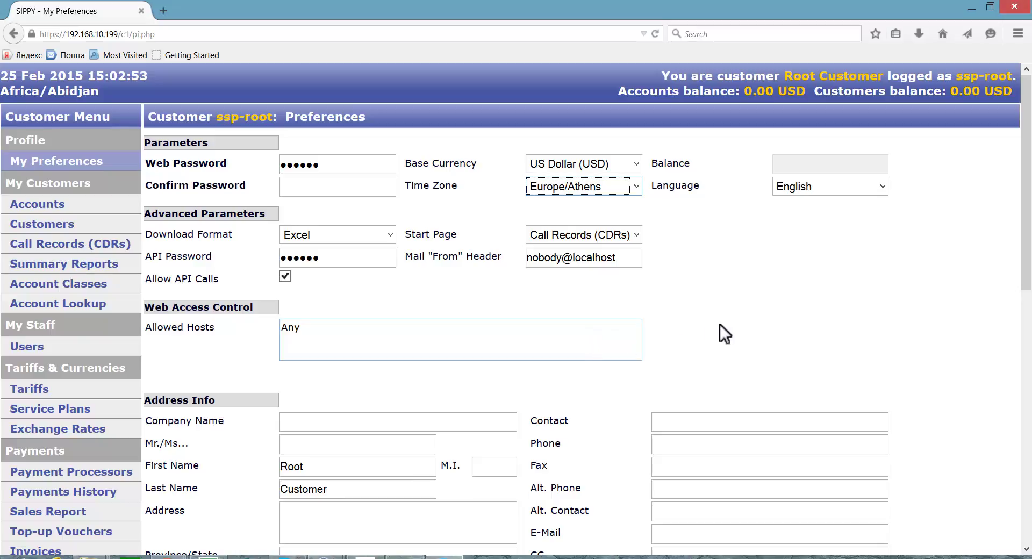
pyautogui.click(883, 187)
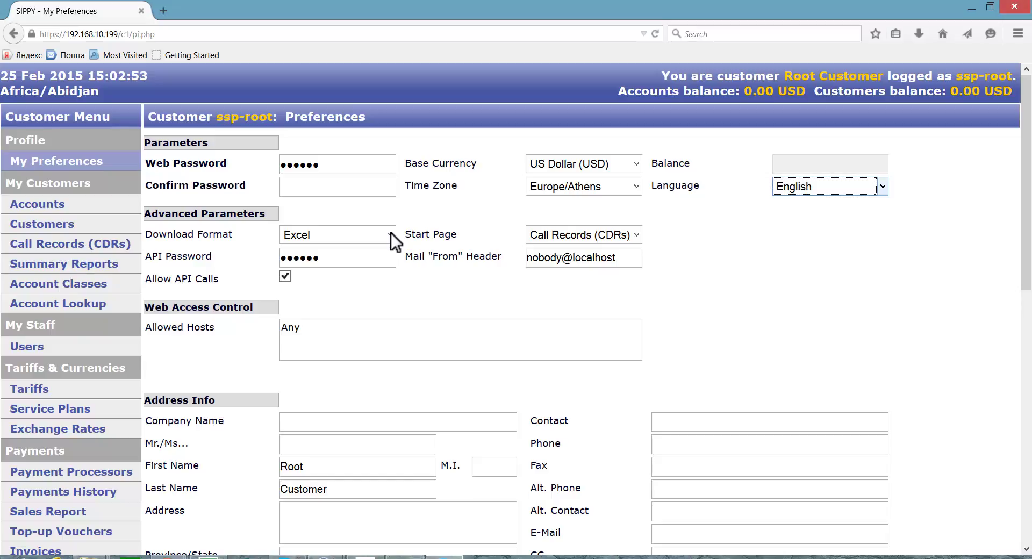
# Step: Set Download Format to CSV and Start Page to My Preferences, then focus the Mail From header
pyautogui.click(392, 234)
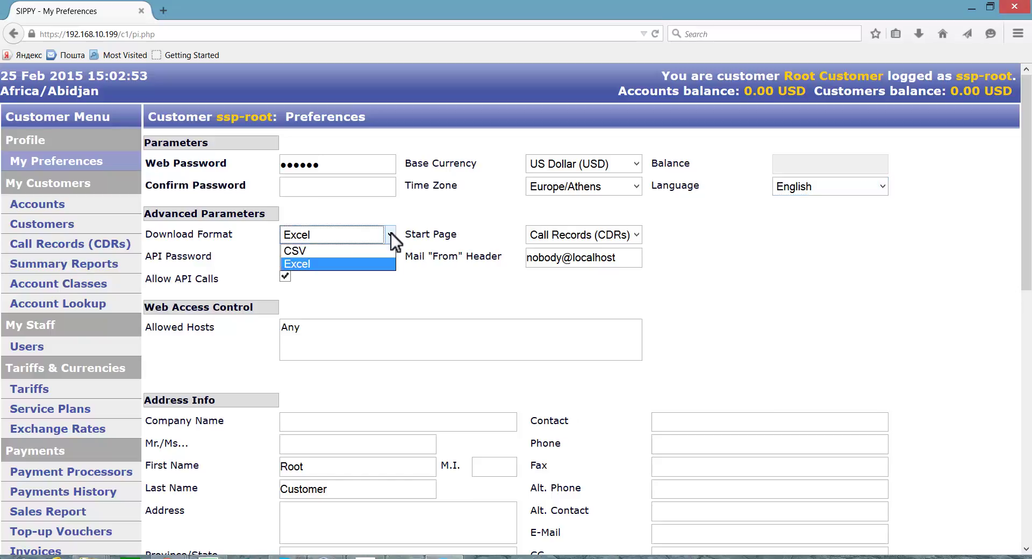
pyautogui.click(358, 253)
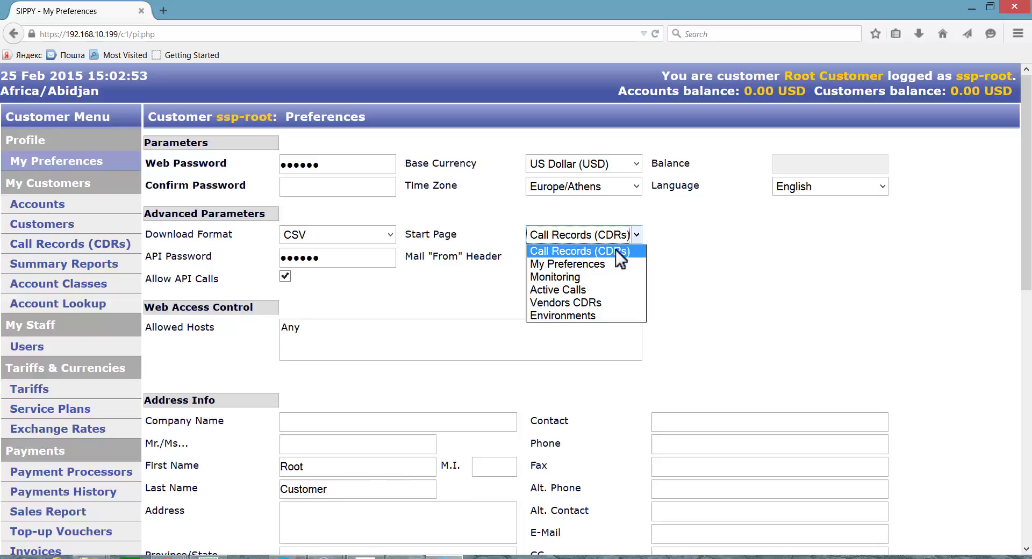
pyautogui.click(613, 265)
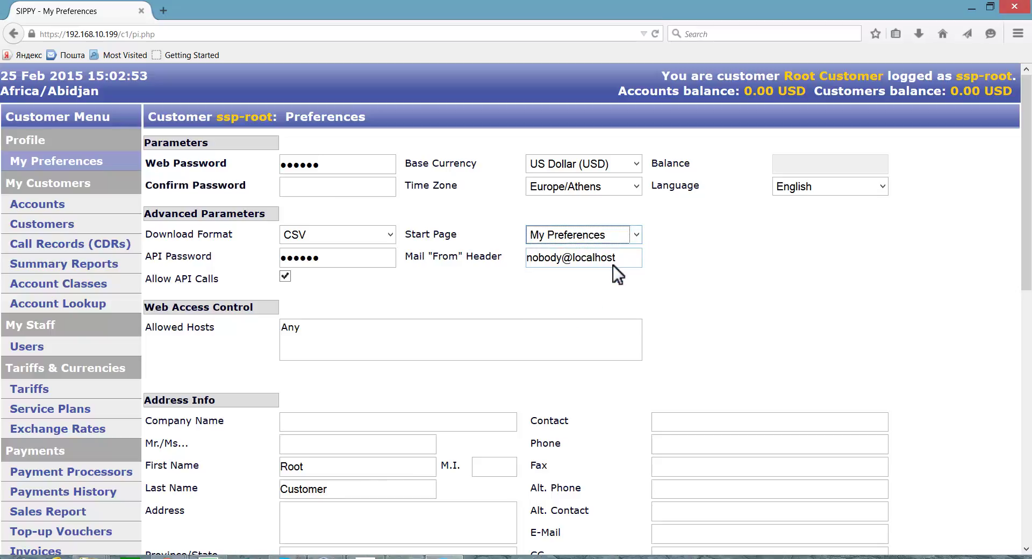
pyautogui.click(560, 259)
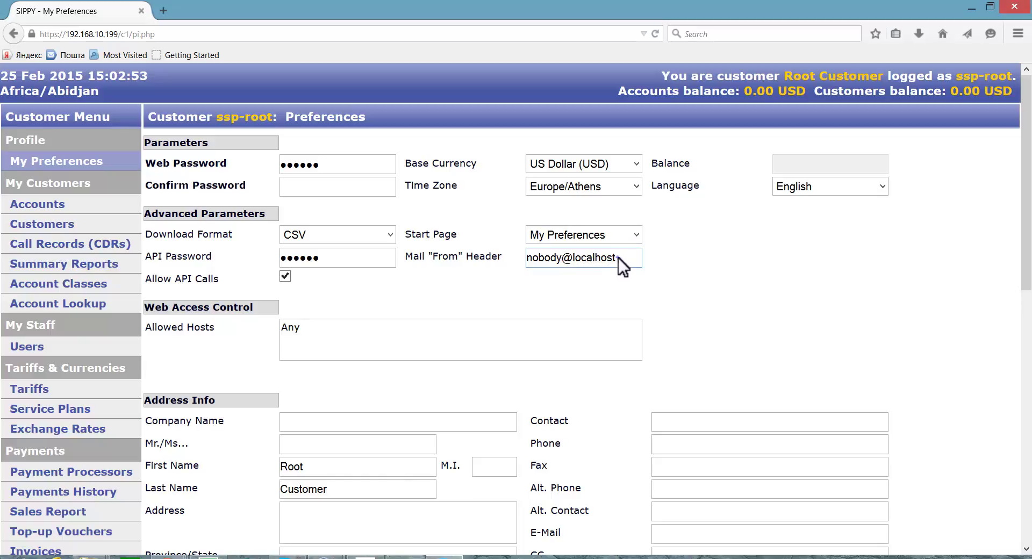
# Step: Replace nobody@localhost in the Mail From header with the customer's e-mail address
pyautogui.press('BackSpace')
pyautogui.press('BackSpace')
pyautogui.press('BackSpace')
pyautogui.press('BackSpace')
pyautogui.press('BackSpace')
pyautogui.press('BackSpace')
pyautogui.press('BackSpace')
pyautogui.press('BackSpace')
pyautogui.press('BackSpace')
pyautogui.press('BackSpace')
pyautogui.press('BackSpace')
pyautogui.press('BackSpace')
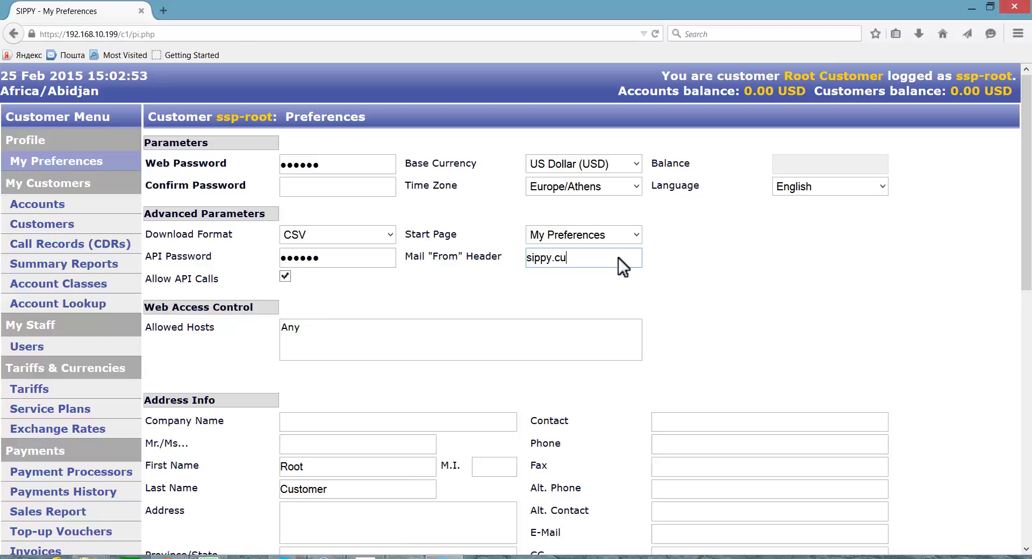
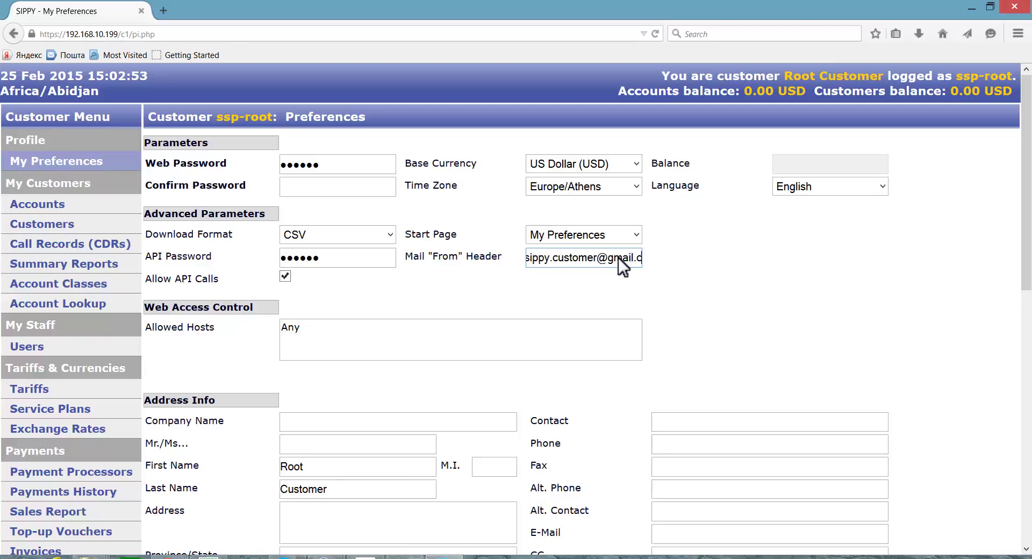
pyautogui.press('Tab')
pyautogui.press('Tab')
pyautogui.press('Tab')
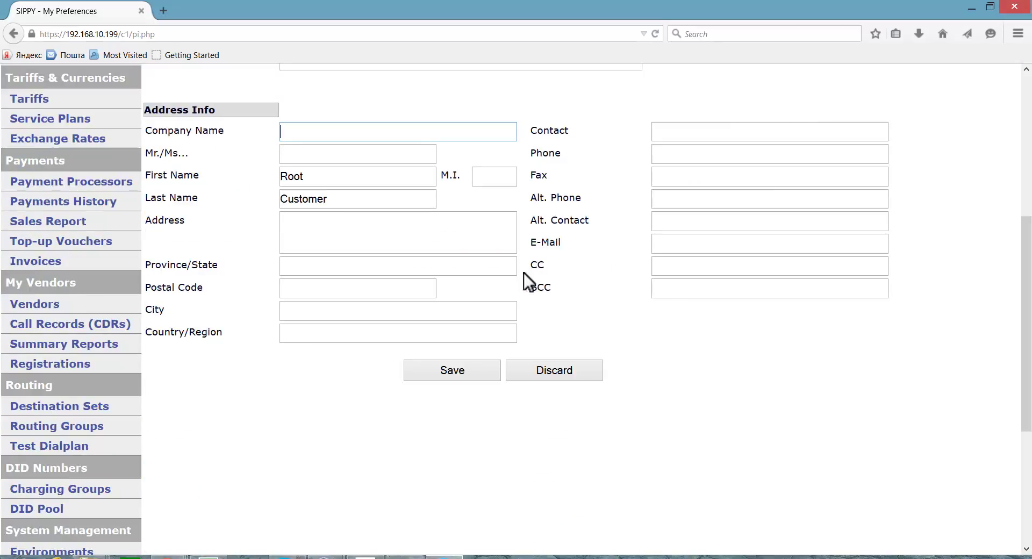
# Step: Save the updated My Preferences form
pyautogui.click(460, 373)
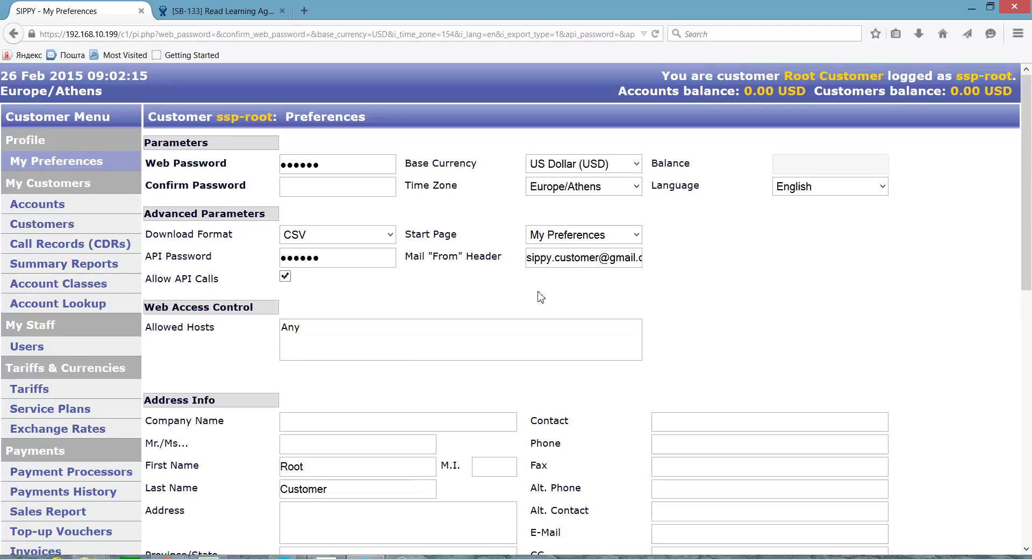